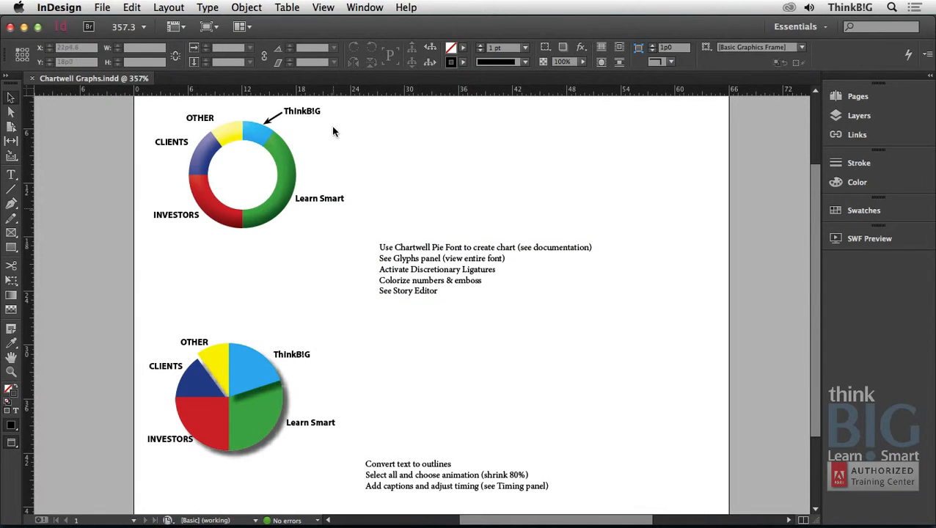
Switch the screen mode to Normal to show the frame edges and select the ring chart's text frame.
left_click(324, 8)
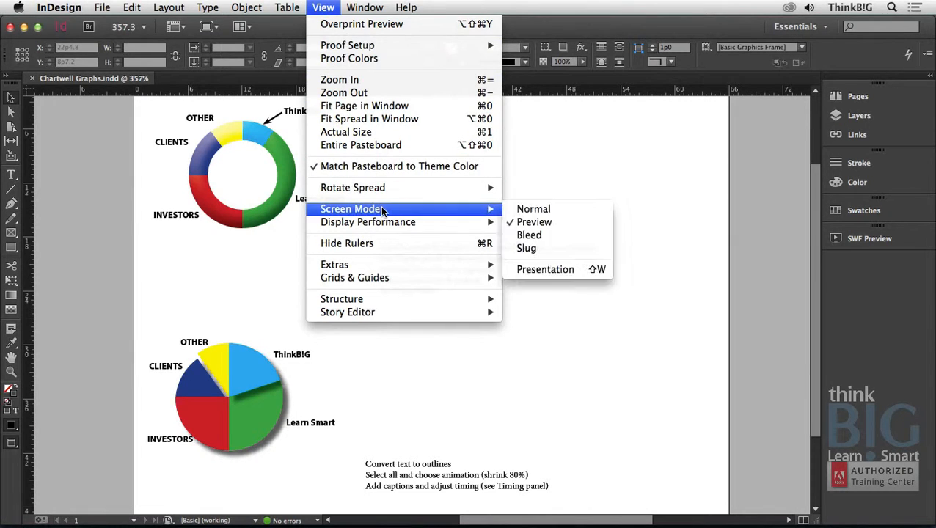
left_click(513, 210)
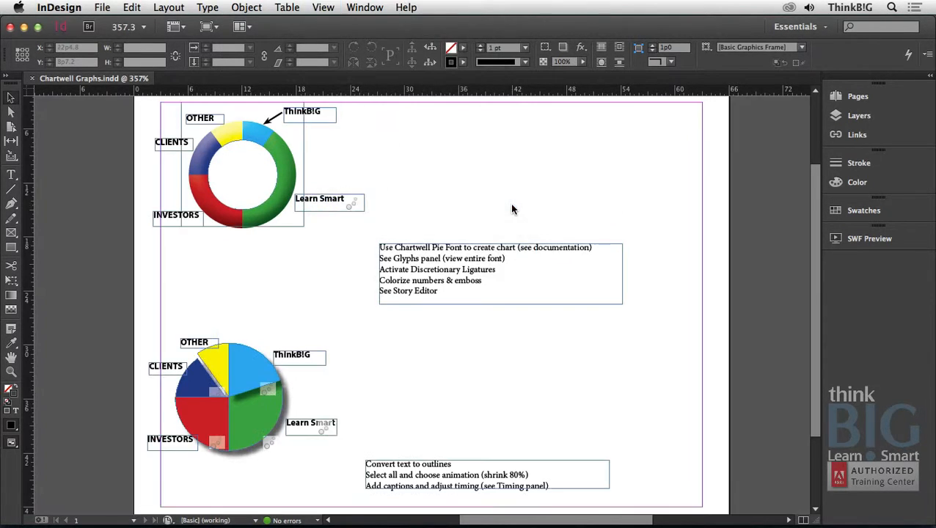
left_click(323, 115)
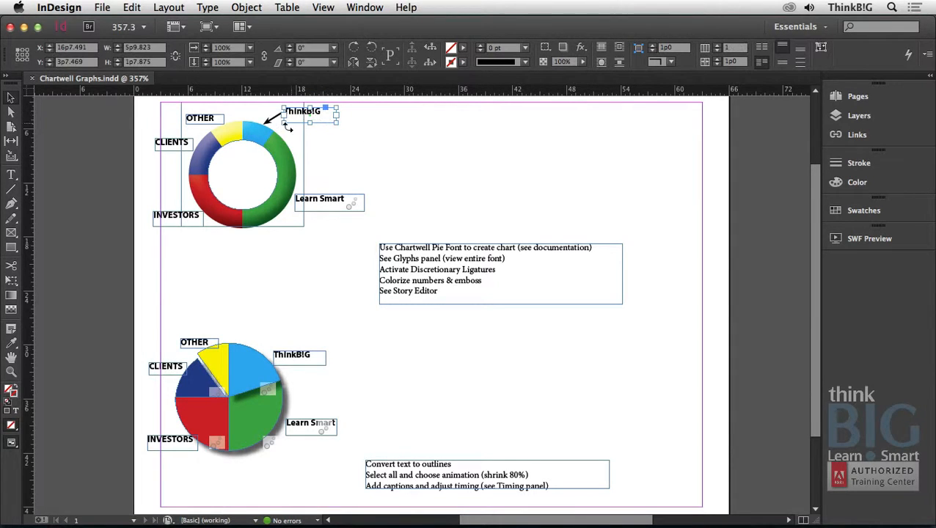
left_click(257, 143)
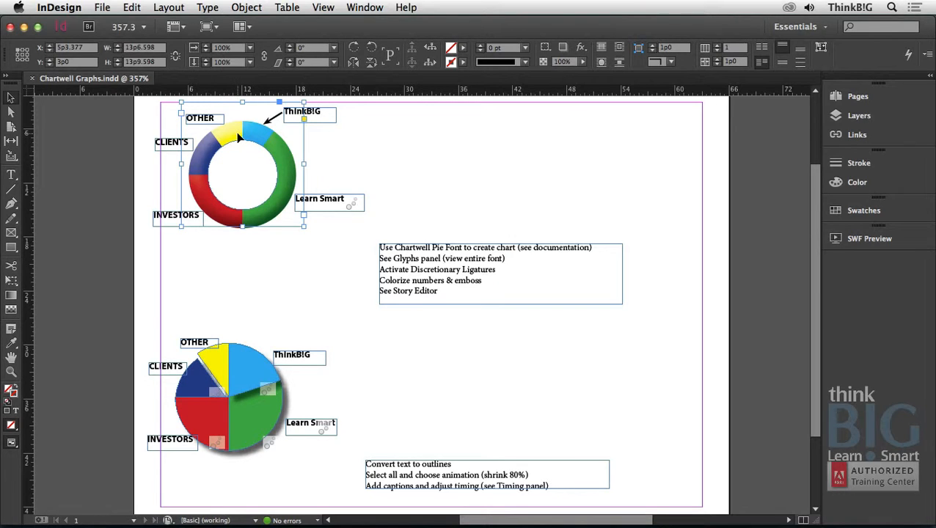
Open all of the ring chart's text in the Story Editor and place the editor window beside the chart.
double_click(237, 138)
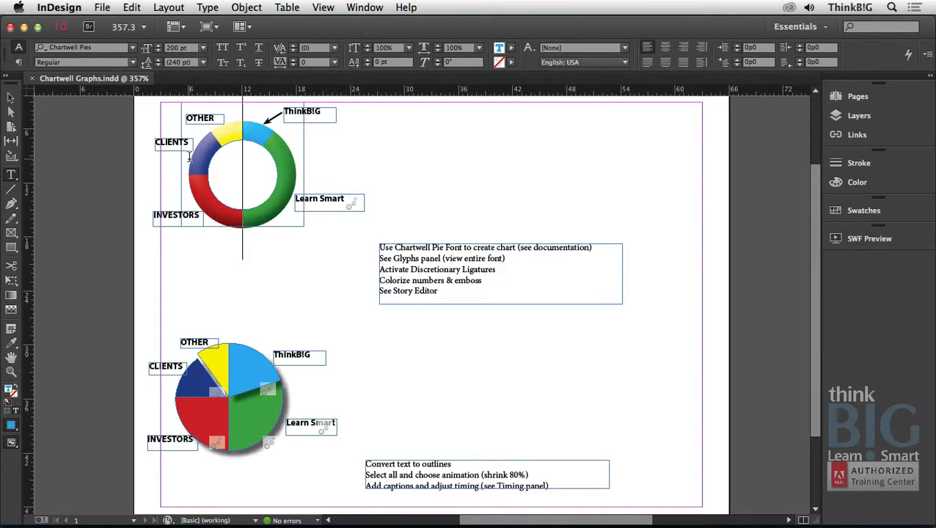
key("super+a")
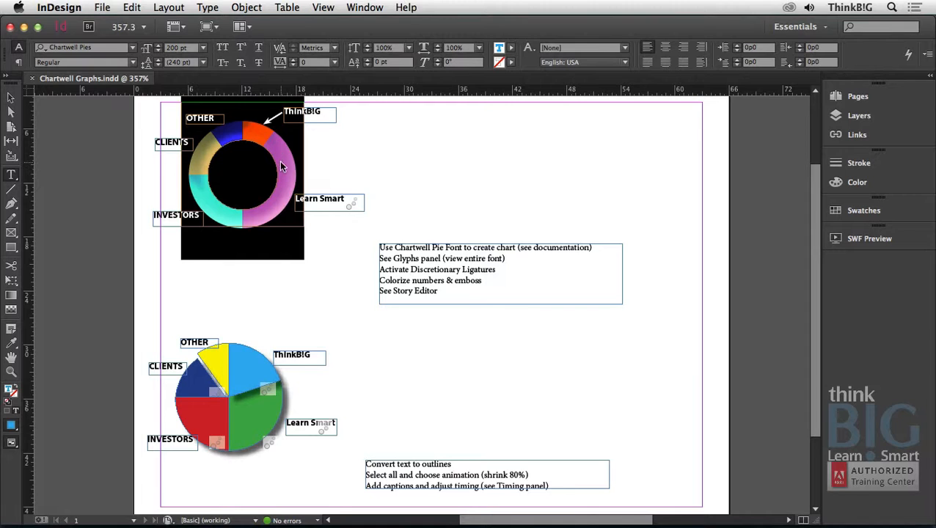
right_click(282, 162)
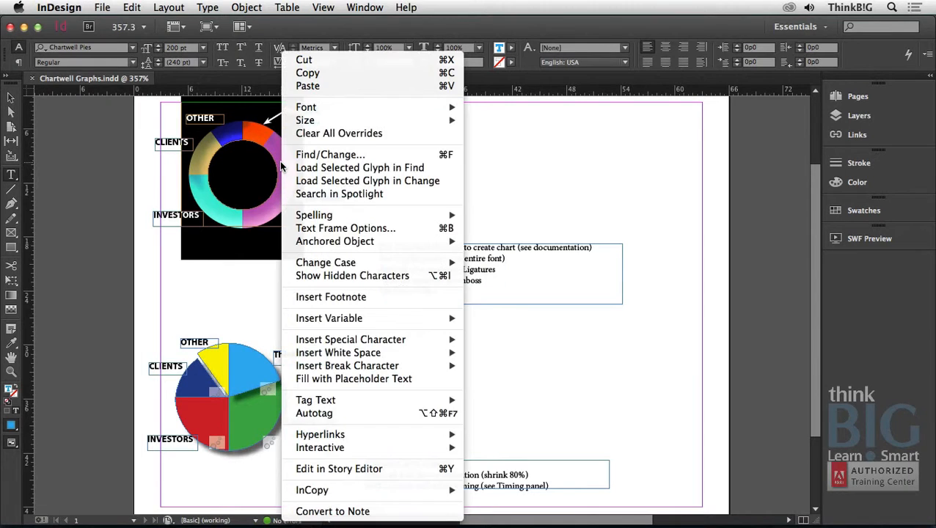
left_click(335, 468)
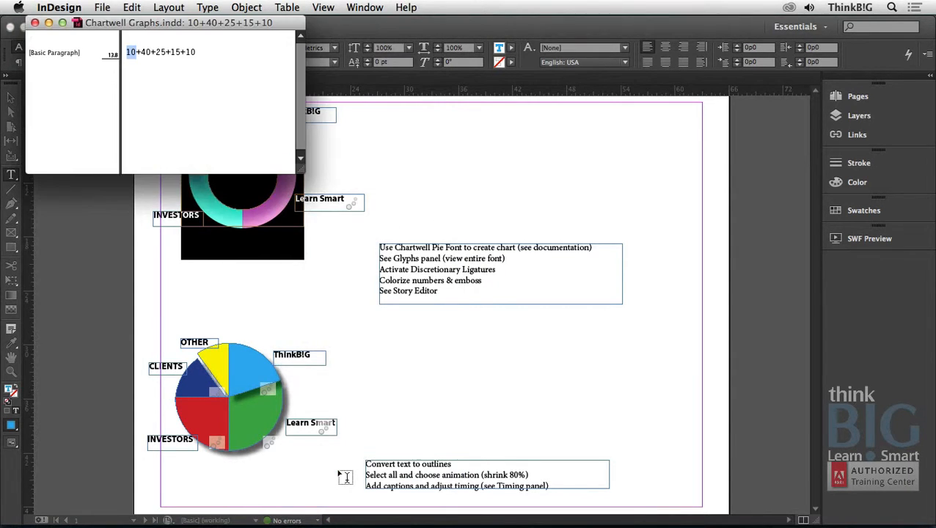
left_click_drag(160, 24, 509, 112)
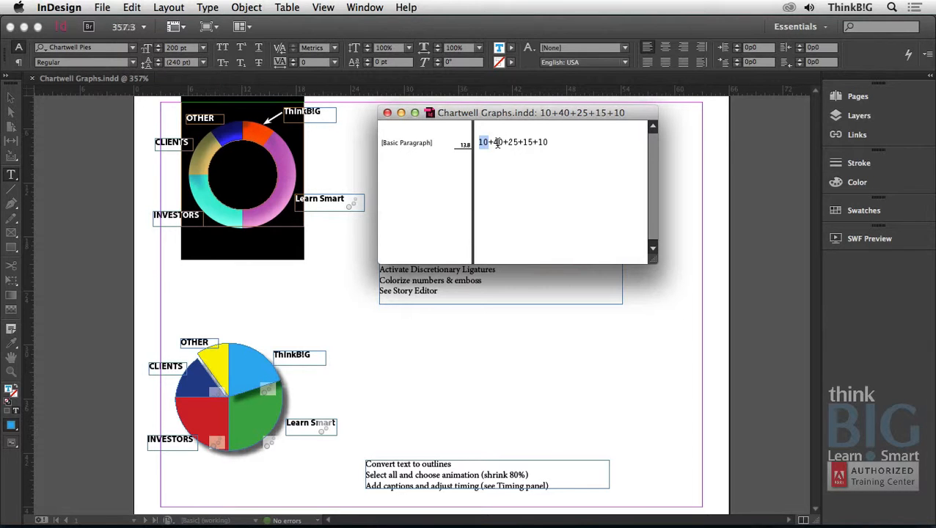
Change the ring chart's second value to 30 and its first value to 20.
left_click_drag(497, 144, 492, 144)
type("3")
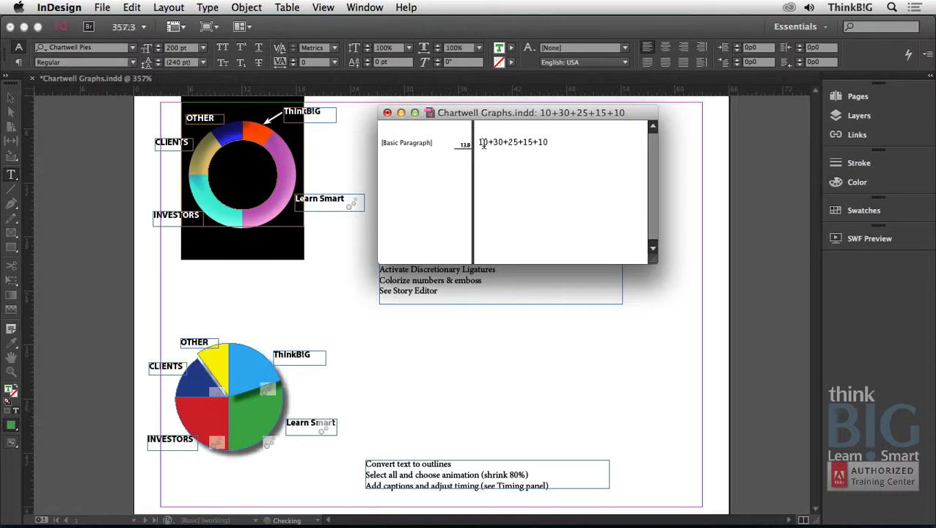
left_click_drag(479, 143, 484, 144)
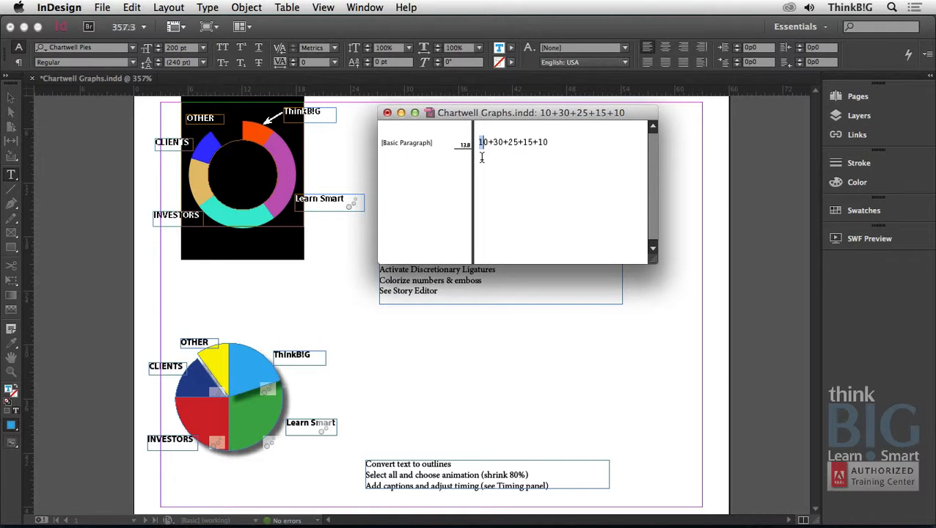
type("2")
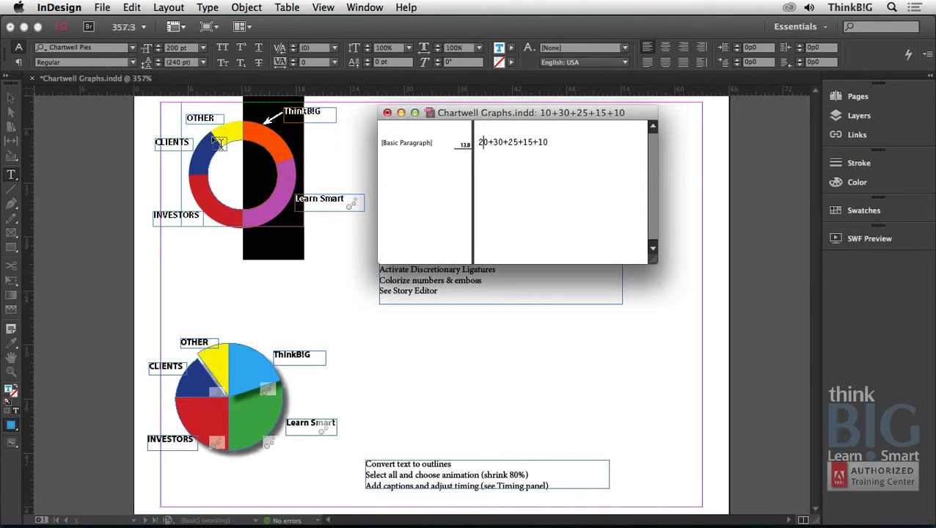
Check the Discretionary Ligatures setting in the OpenType options for the ring chart's text.
left_click(504, 142)
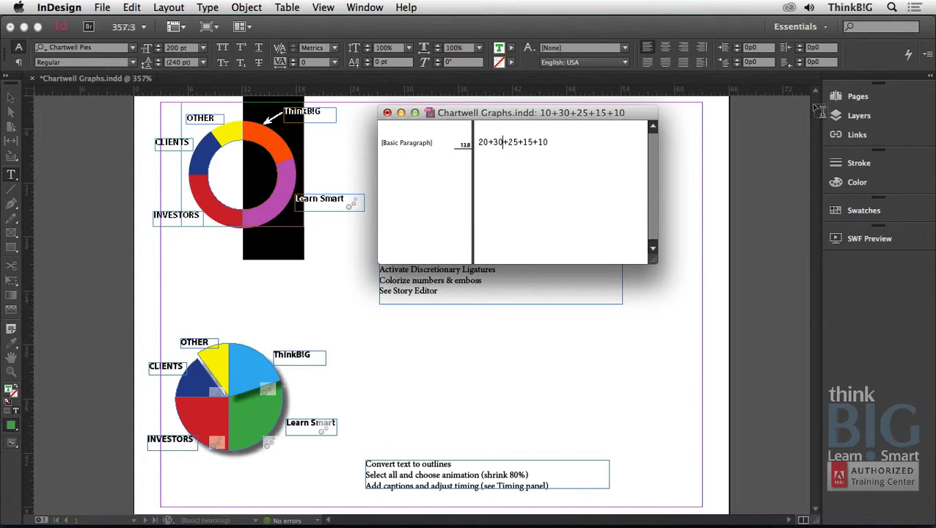
left_click(928, 59)
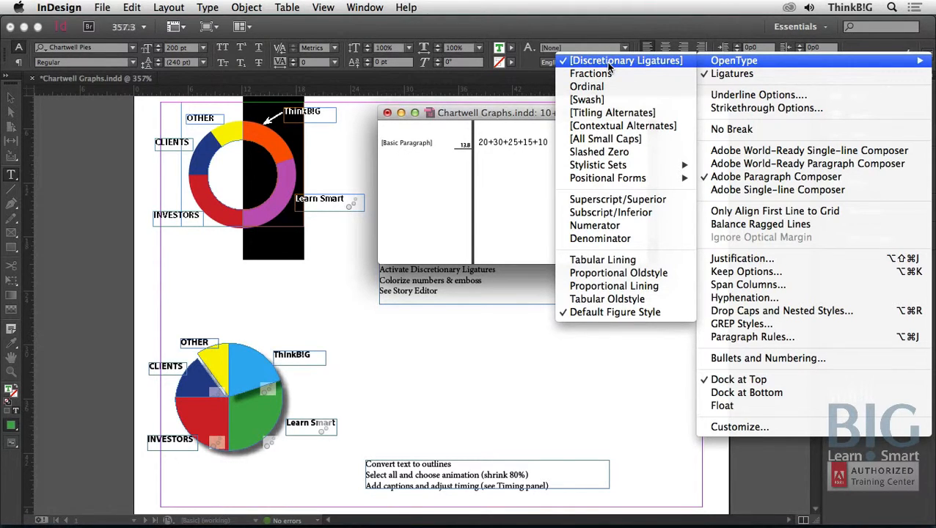
left_click(589, 26)
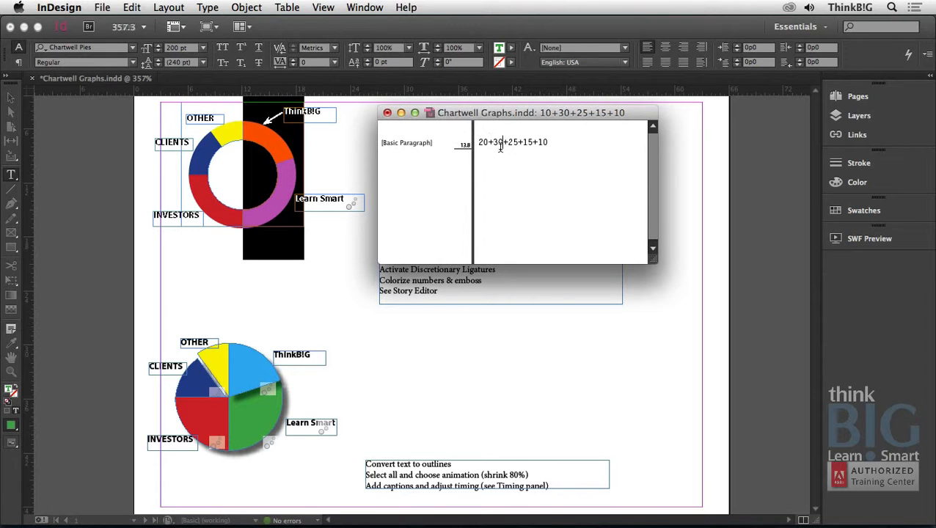
Recolor the ring chart's second value, 30, with the PANTONE 5415 C swatch and return to the layout.
left_click_drag(502, 145, 491, 143)
left_click(512, 49)
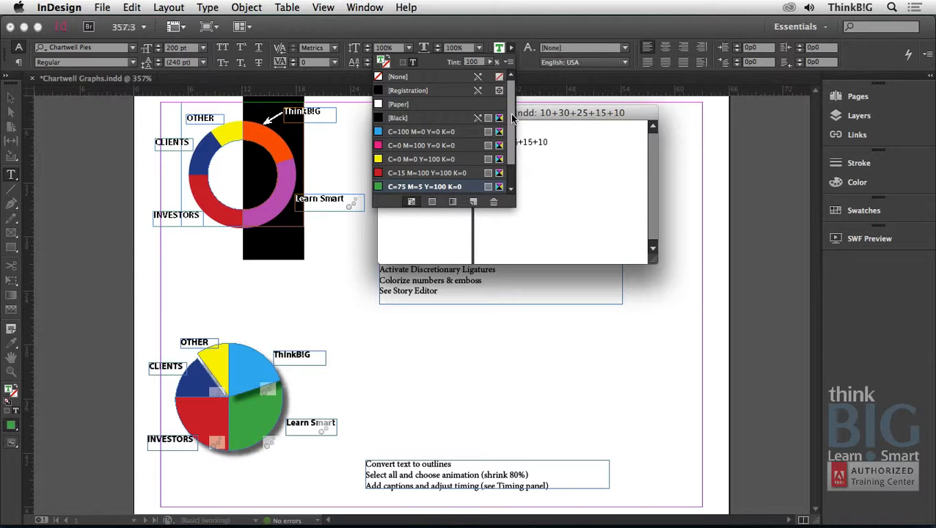
scroll(512, 117, "down", 2)
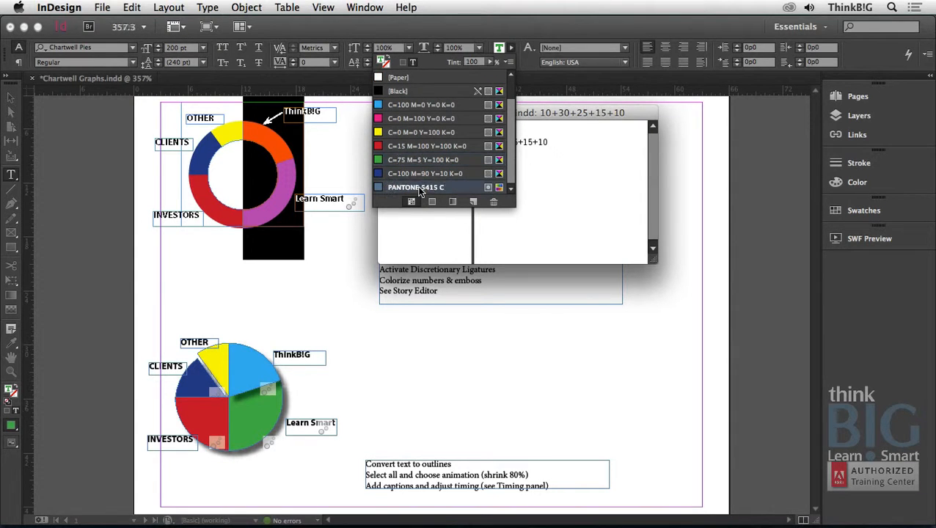
left_click(418, 187)
left_click(265, 194)
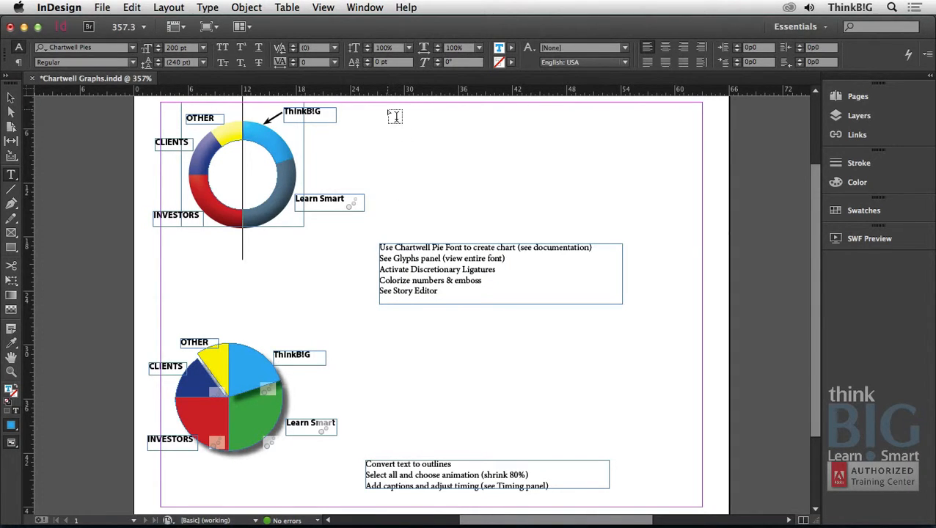
Draw a text frame above the Chartwell Pie Font notes and set its font to Chartwell Pies.
left_click_drag(389, 109, 563, 232)
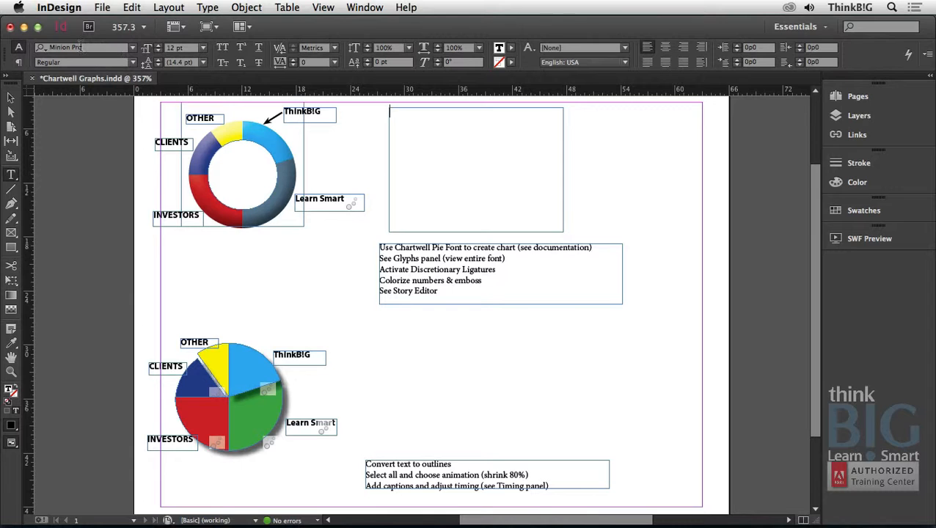
left_click(80, 46)
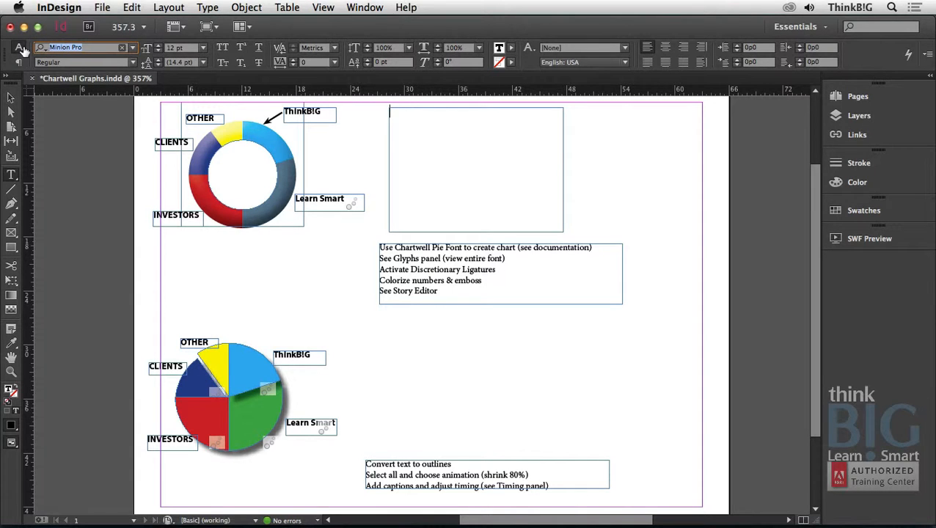
type("CHAR")
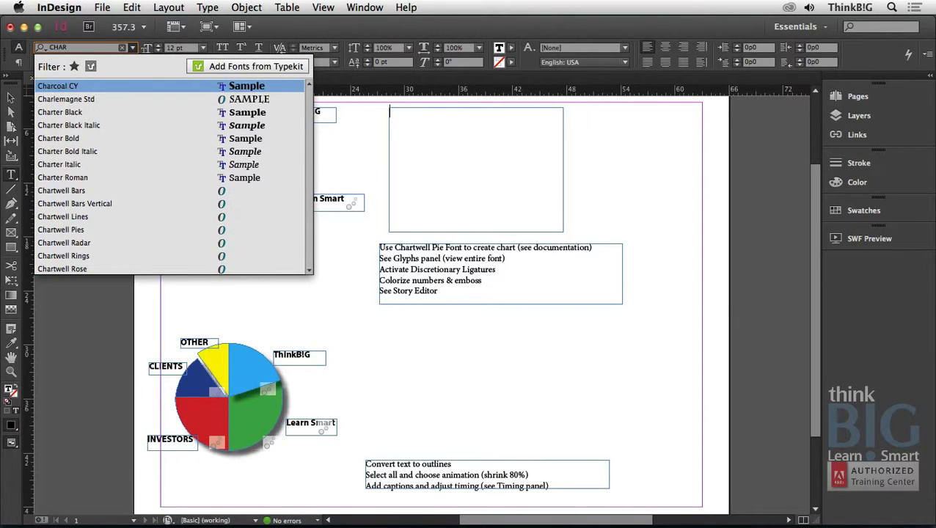
type("T")
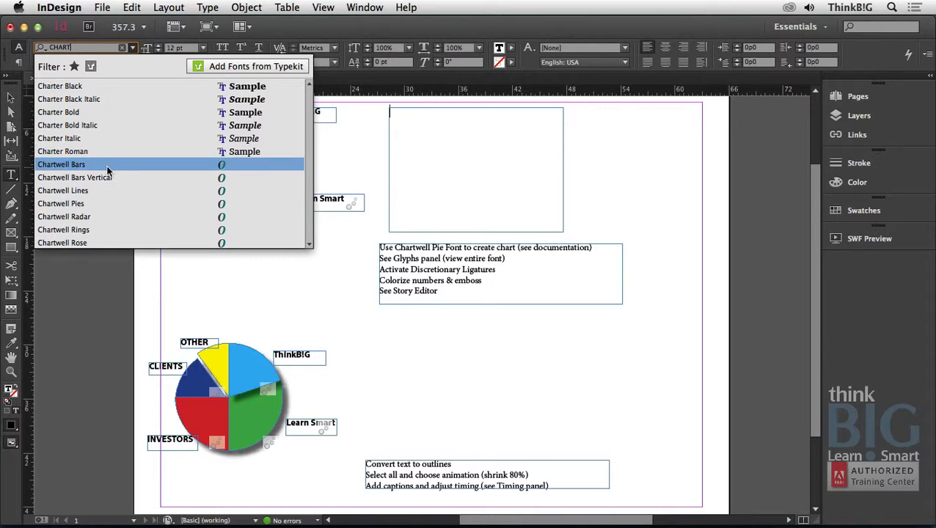
left_click(74, 200)
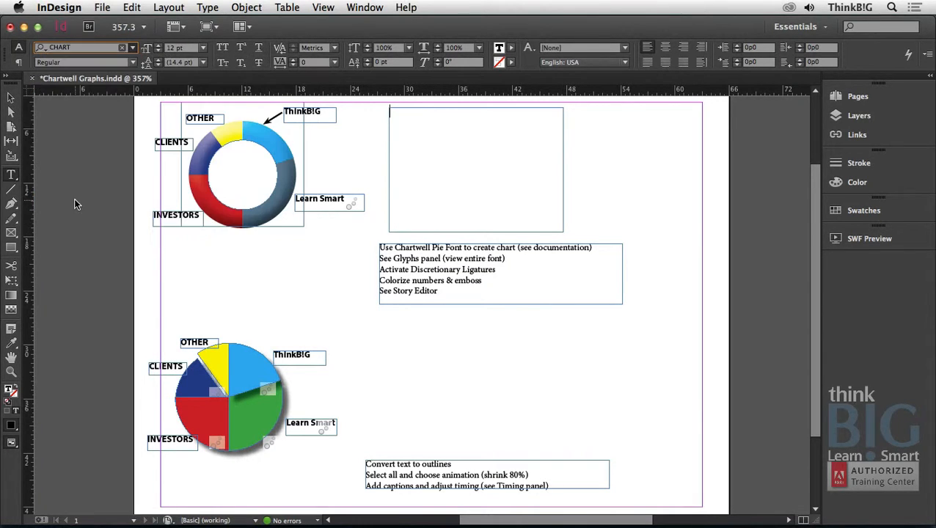
Set the font size for the new empty text frame to 200 pt.
left_click(203, 49)
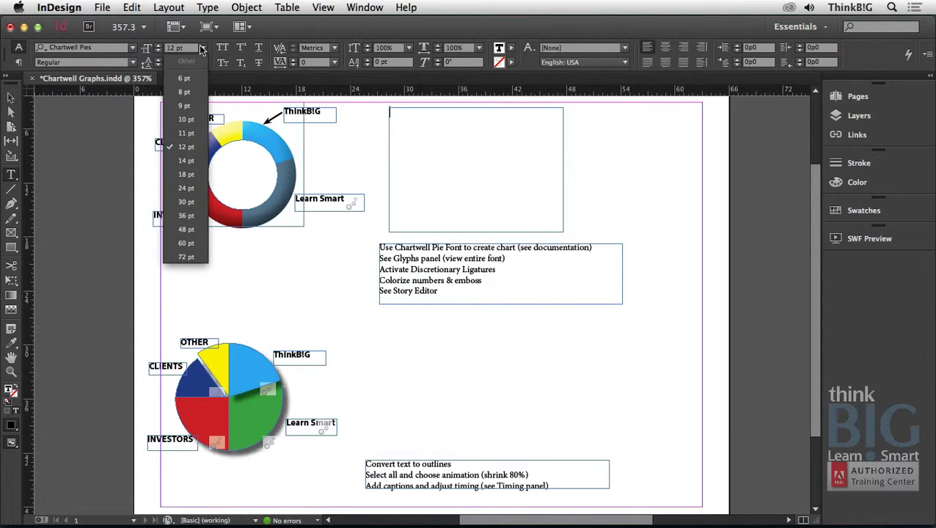
left_click(203, 49)
left_click(148, 49)
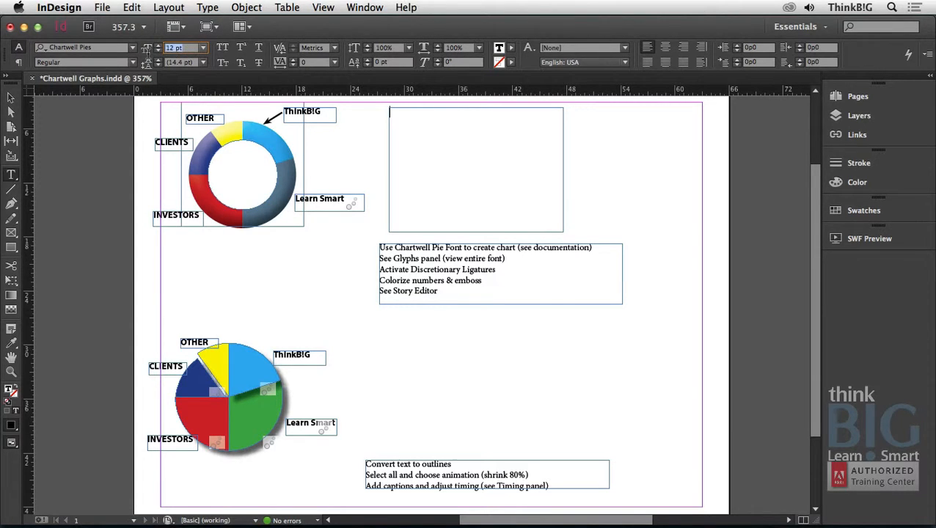
type("200")
key("Tab")
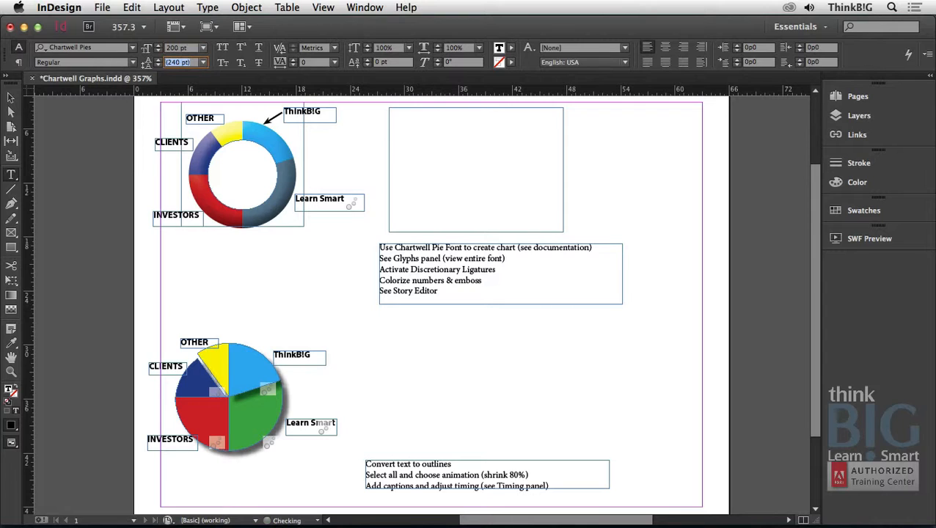
Turn on the OpenType Discretionary Ligatures option for the new text frame.
left_click(430, 123)
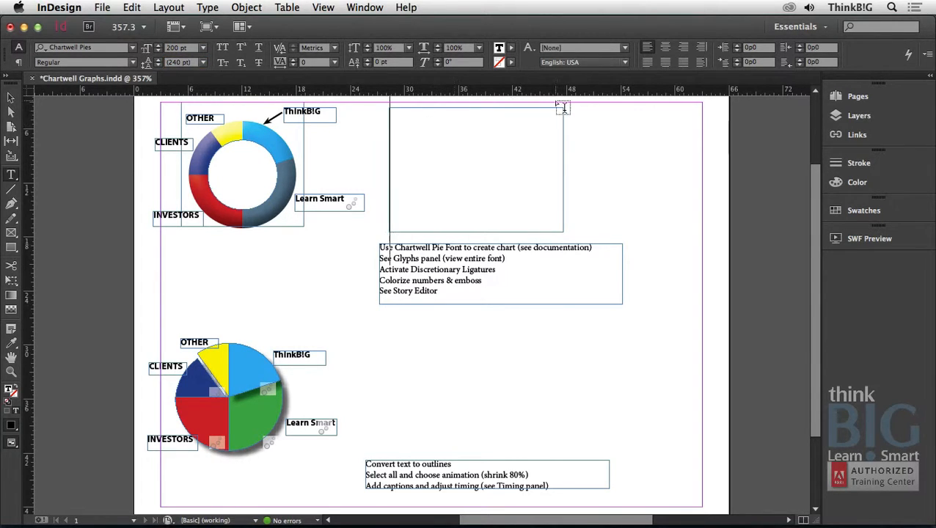
left_click(926, 55)
mouse_move(917, 59)
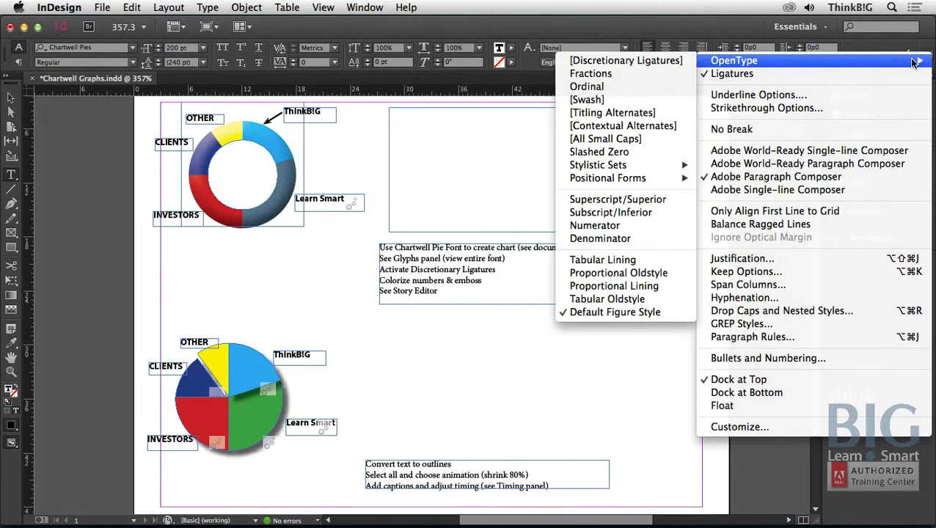
left_click(669, 62)
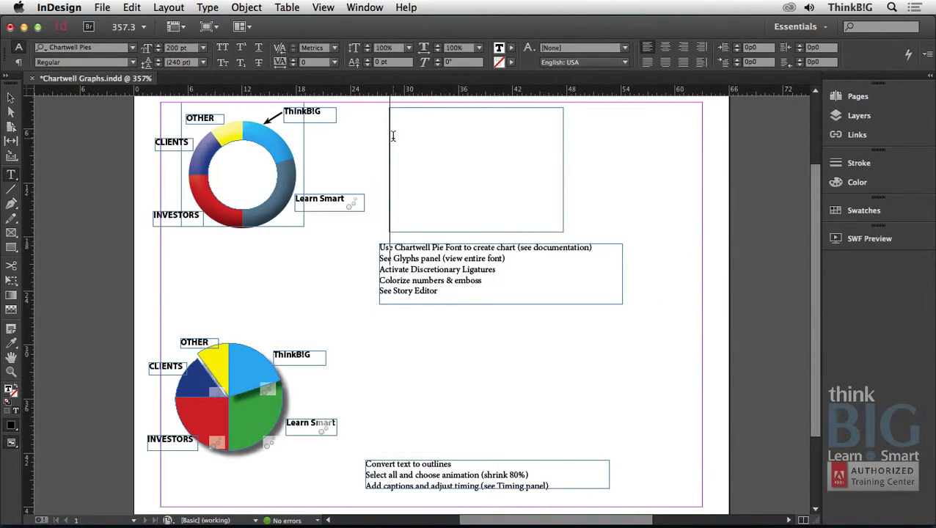
Open the empty Chartwell Pies text frame in the Story Editor and enter the chart values 10+20+30+40.
right_click(394, 134)
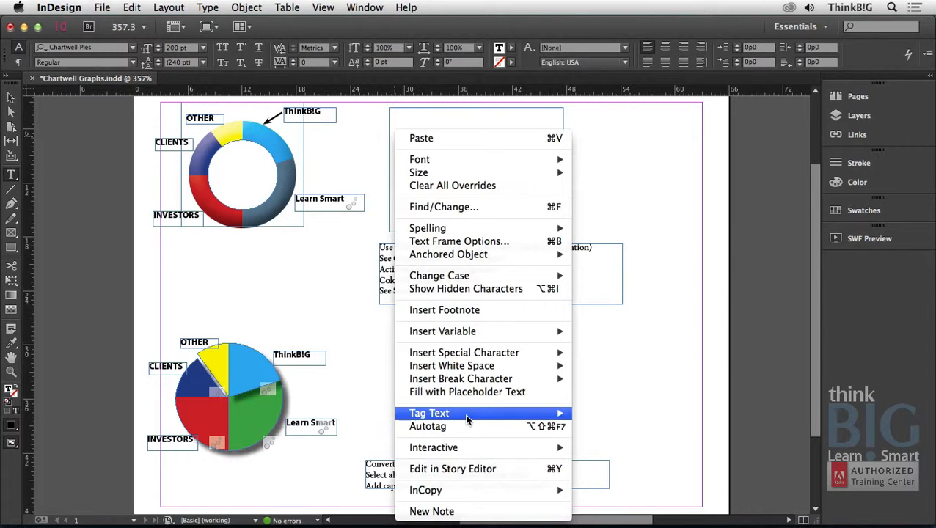
left_click(469, 469)
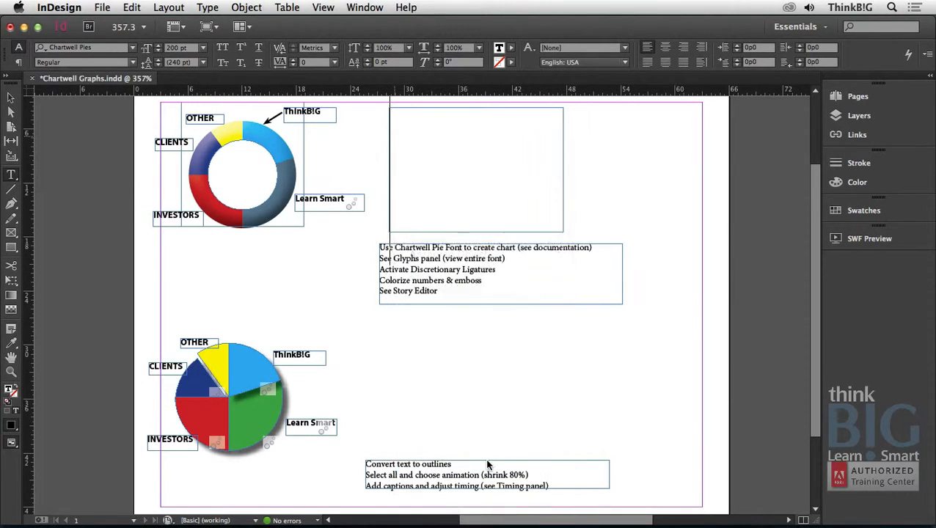
left_click_drag(190, 28, 625, 305)
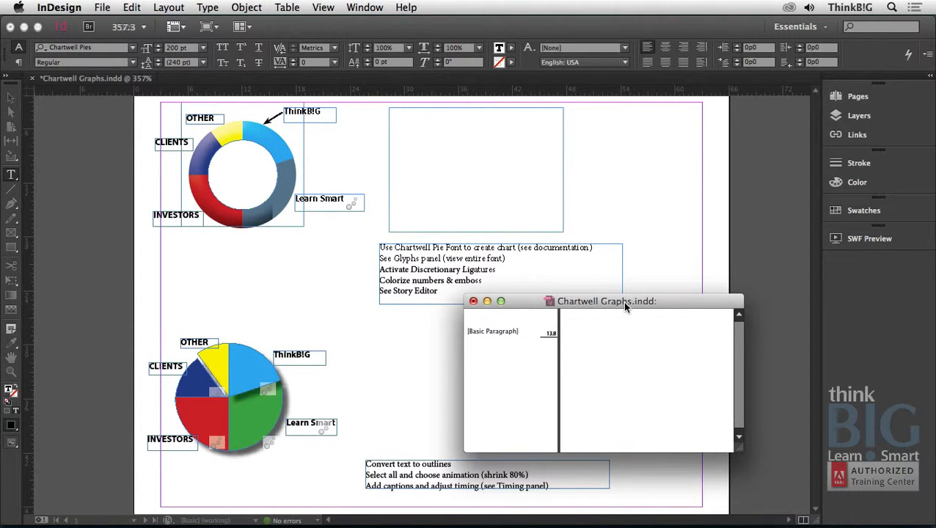
type("10+")
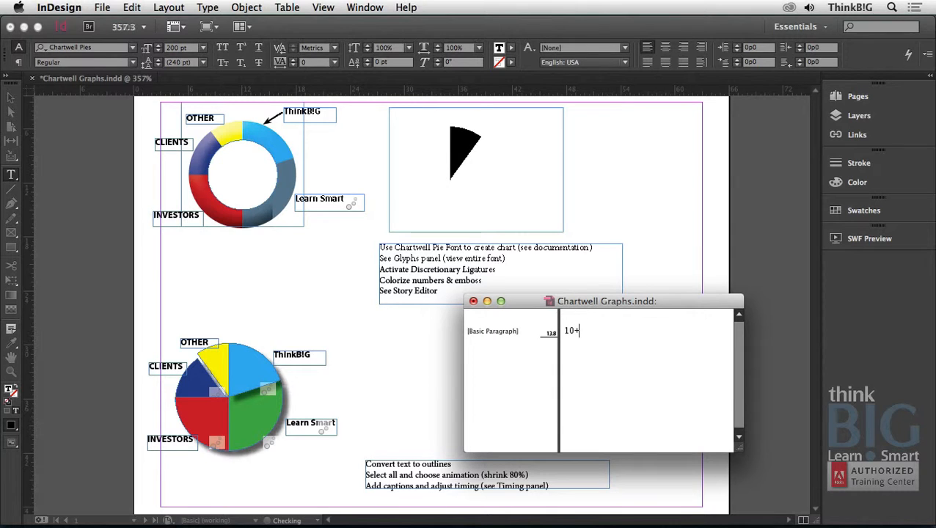
type("20_")
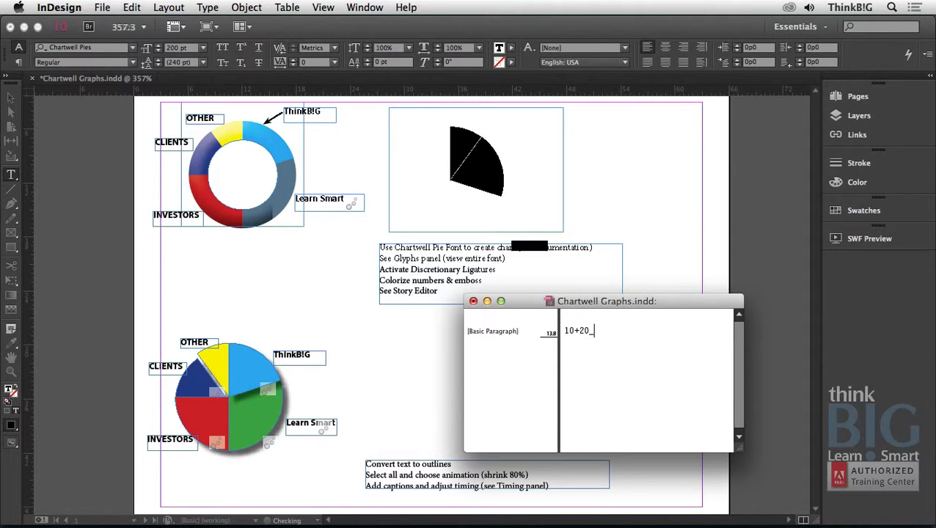
key("BackSpace")
type("+")
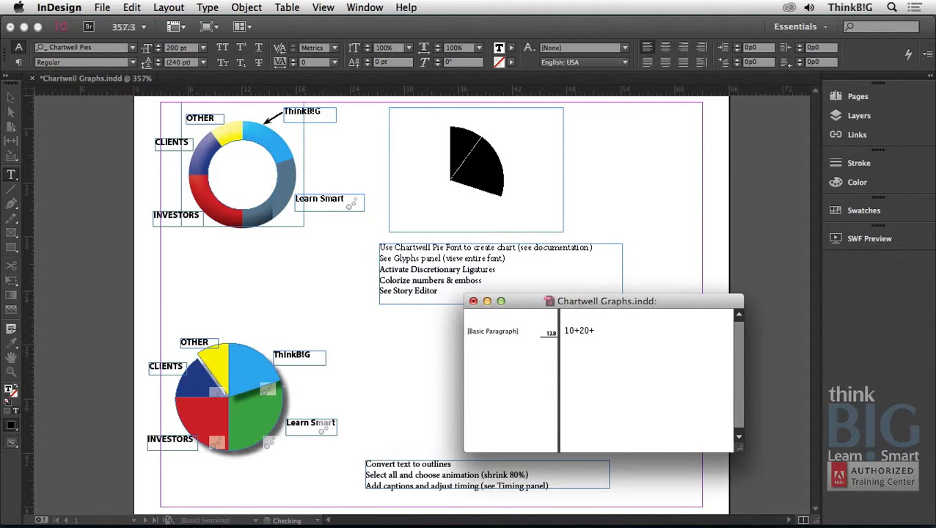
type("30")
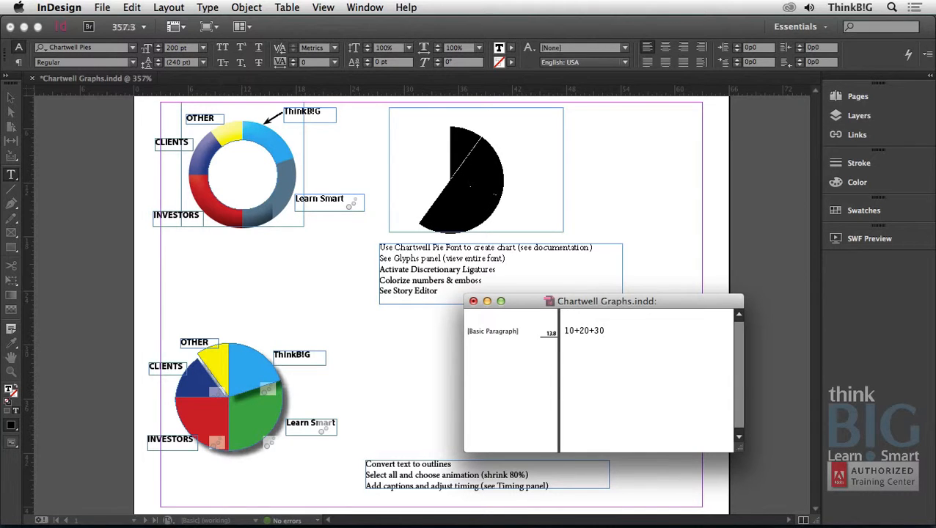
type("+40")
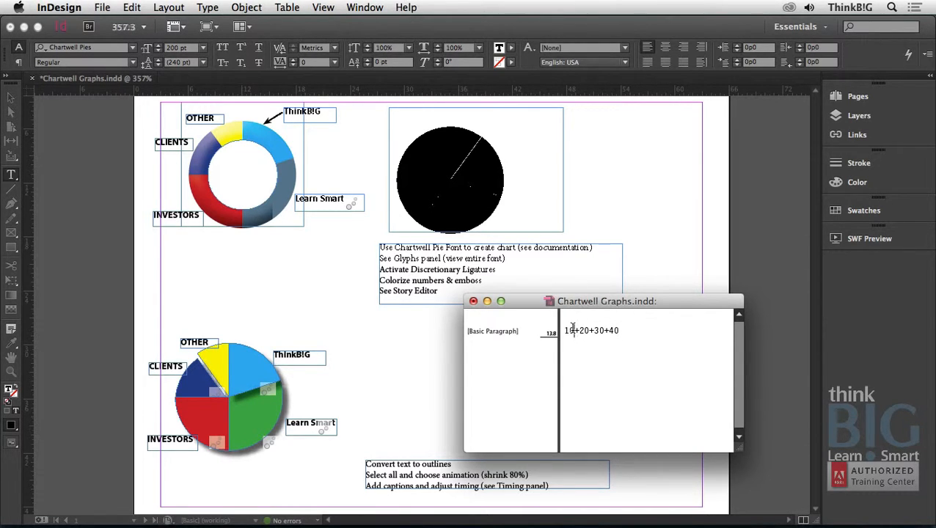
Color the value 10 in the pie chart's story with the magenta C=0 M=100 Y=0 K=0 swatch.
left_click_drag(564, 330, 574, 330)
left_click(512, 48)
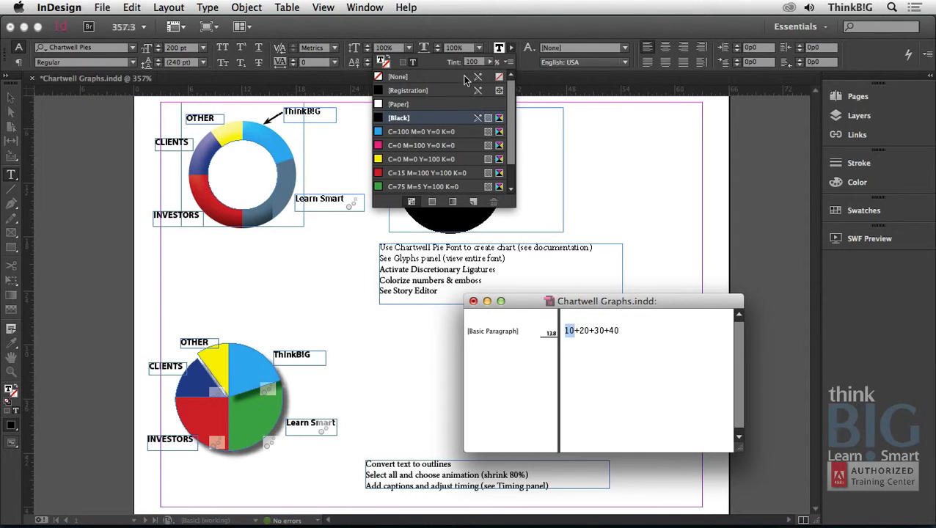
left_click(405, 144)
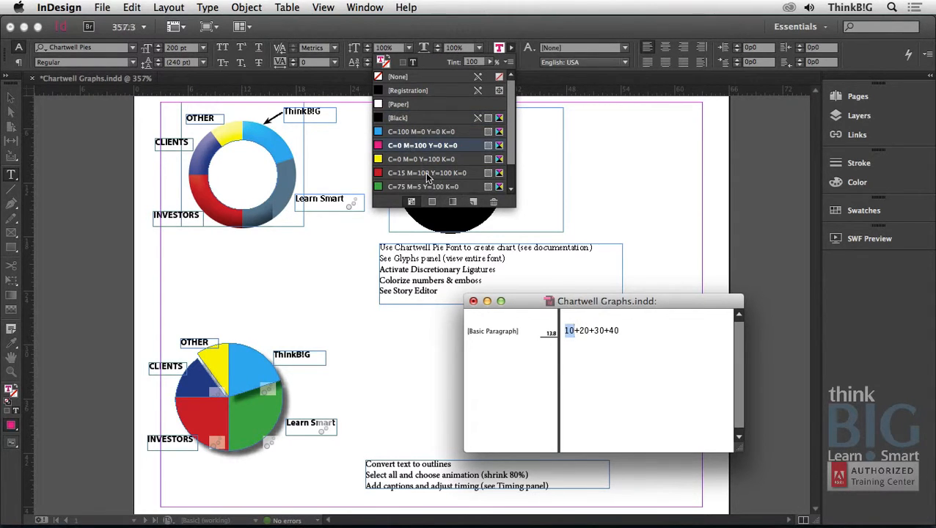
left_click(569, 335)
Color the value 20 in the pie chart's story with the cyan C=100 M=0 Y=0 K=0 swatch.
double_click(583, 331)
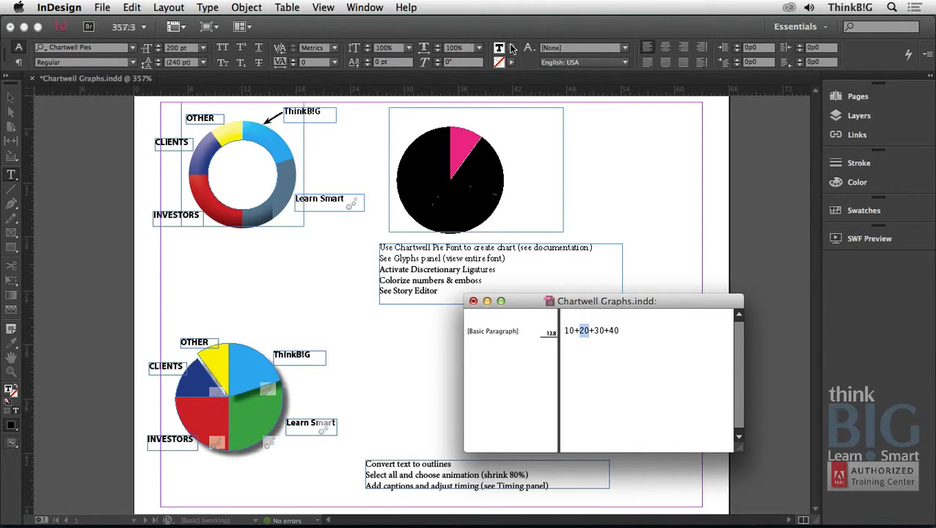
left_click(511, 62)
left_click(404, 131)
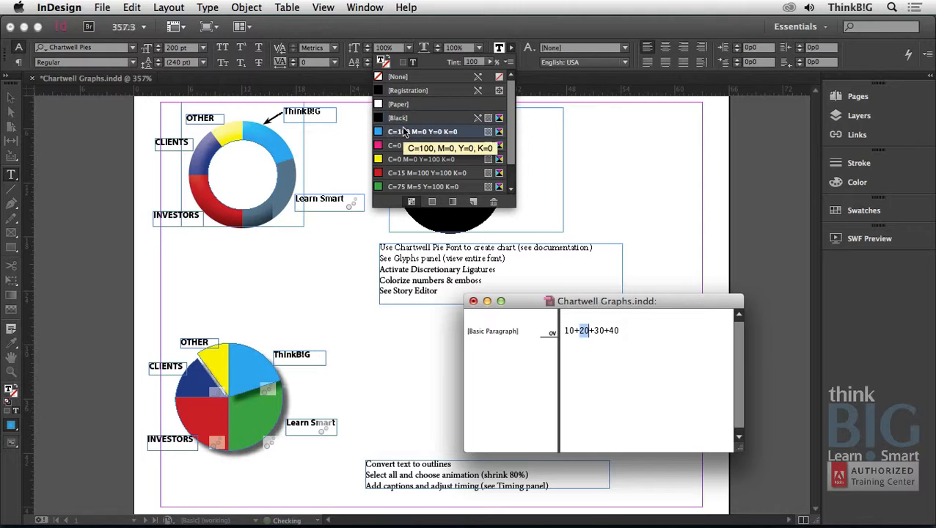
left_click(587, 323)
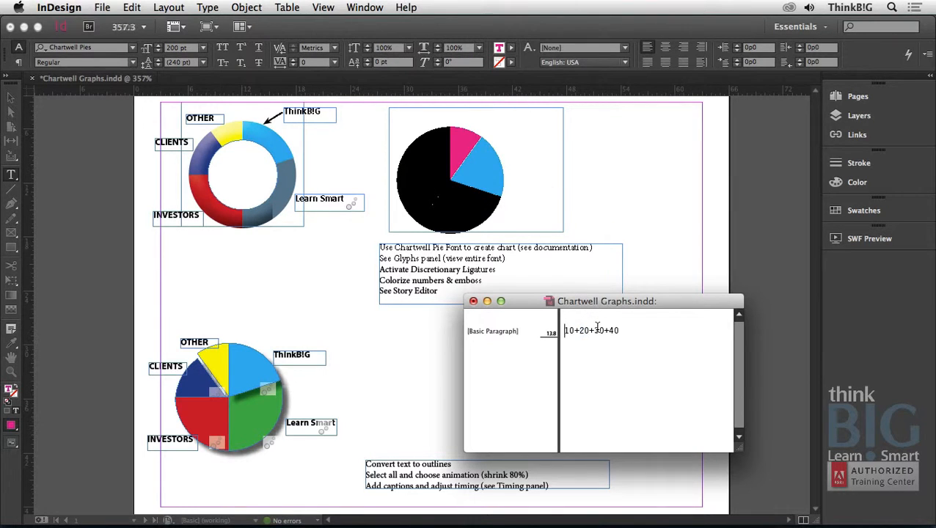
Color the value 30 in the pie chart's story with the green C=75 M=5 Y=100 K=0 swatch.
double_click(598, 331)
left_click(512, 51)
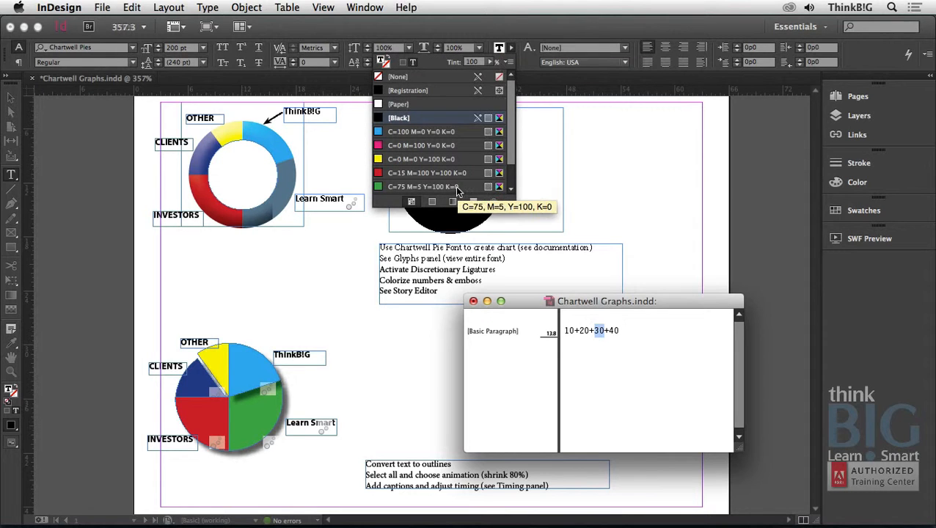
left_click(455, 186)
left_click(588, 328)
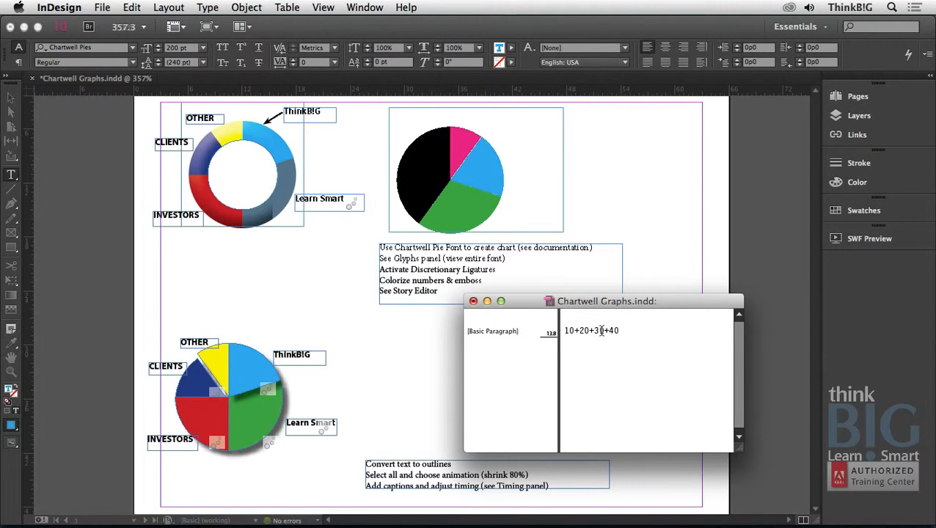
Color the value 40 with the red C=15 M=100 Y=100 K=0 swatch and return to the layout.
left_click_drag(610, 330, 619, 330)
left_click(511, 48)
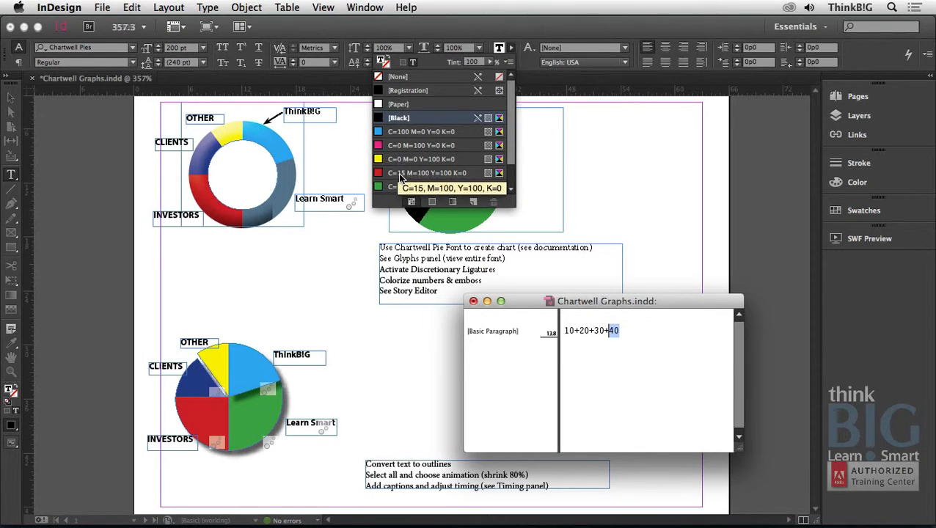
left_click(398, 172)
left_click(596, 350)
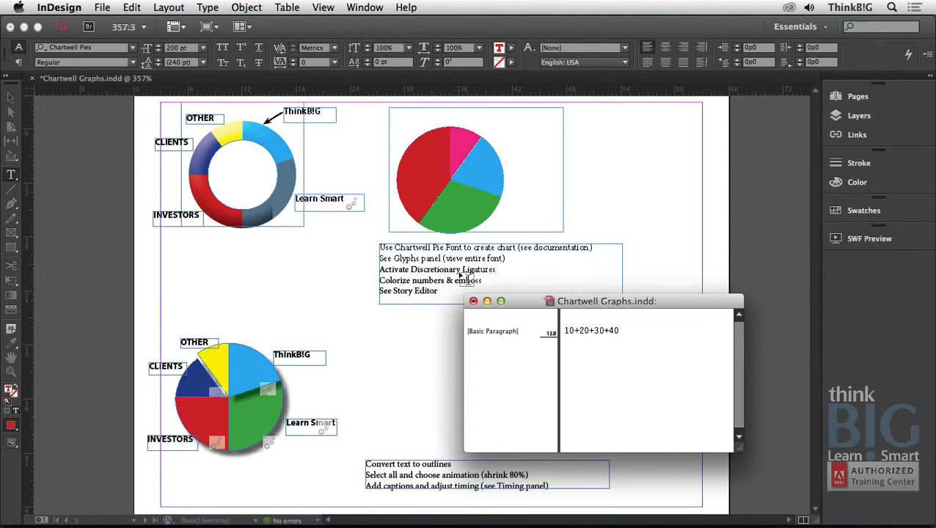
left_click(474, 302)
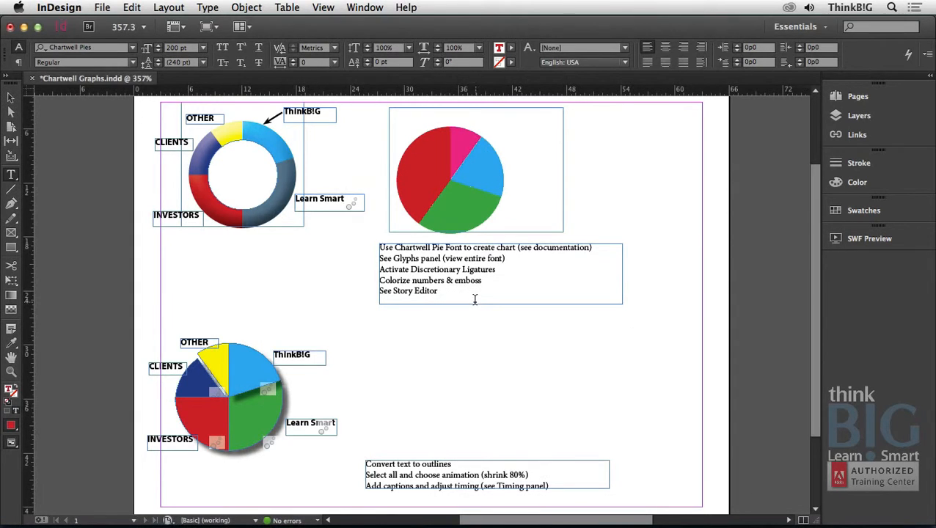
Apply a Bevel and Emboss effect with the Inner Bevel style and Smooth technique to the new pie chart's frame.
left_click(11, 98)
left_click(433, 164)
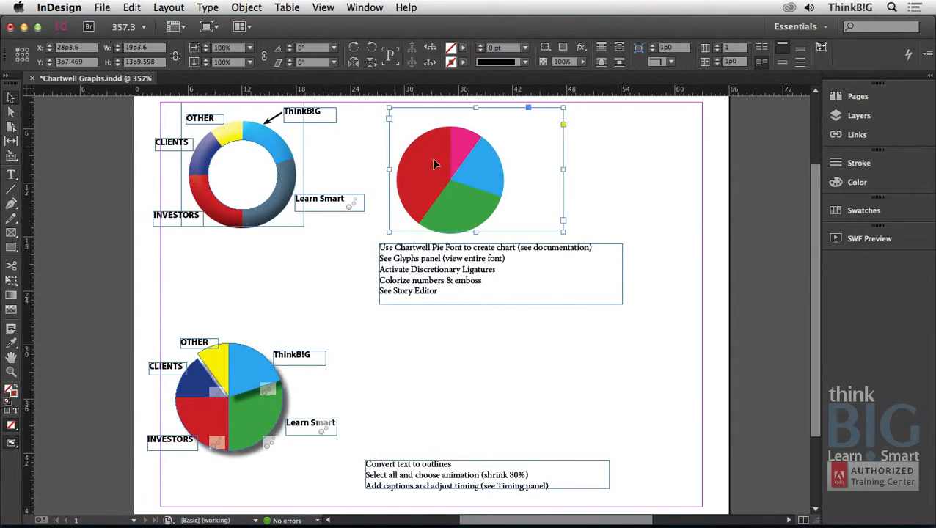
left_click(581, 48)
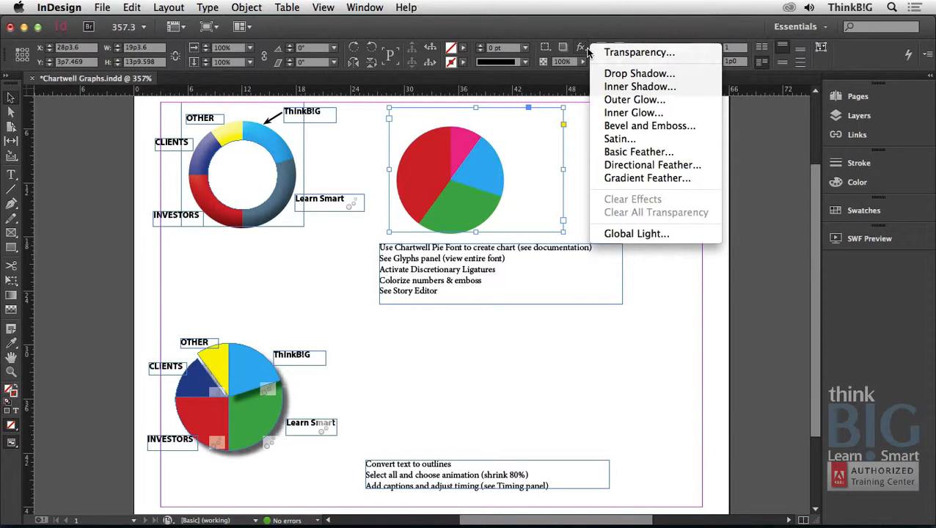
left_click(615, 127)
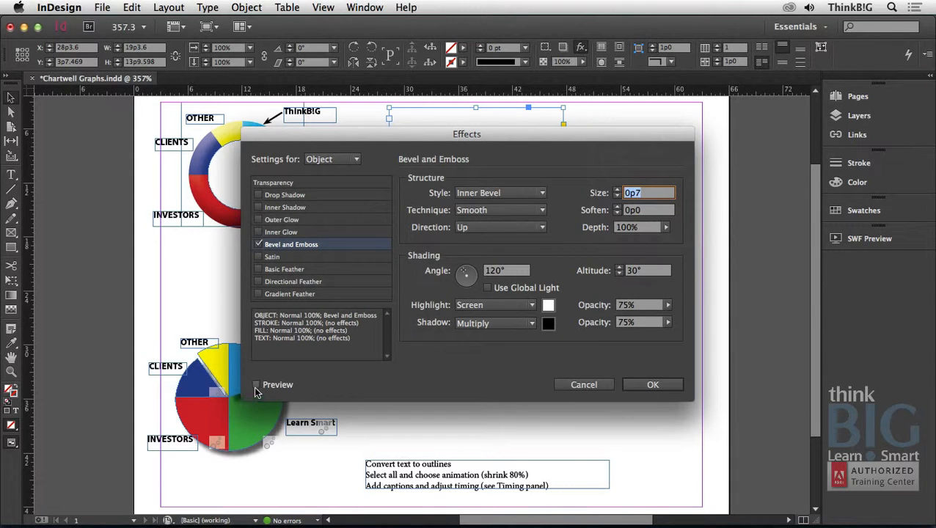
left_click(256, 386)
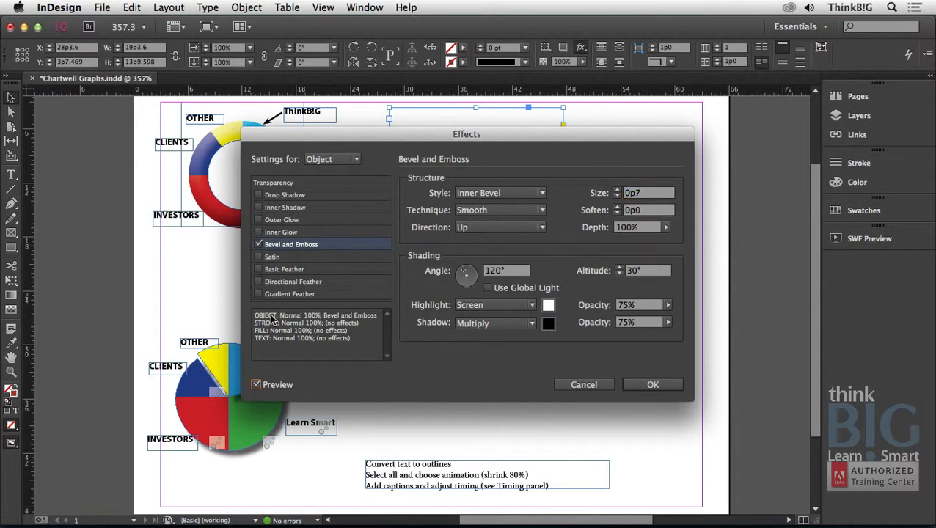
left_click_drag(327, 133, 295, 221)
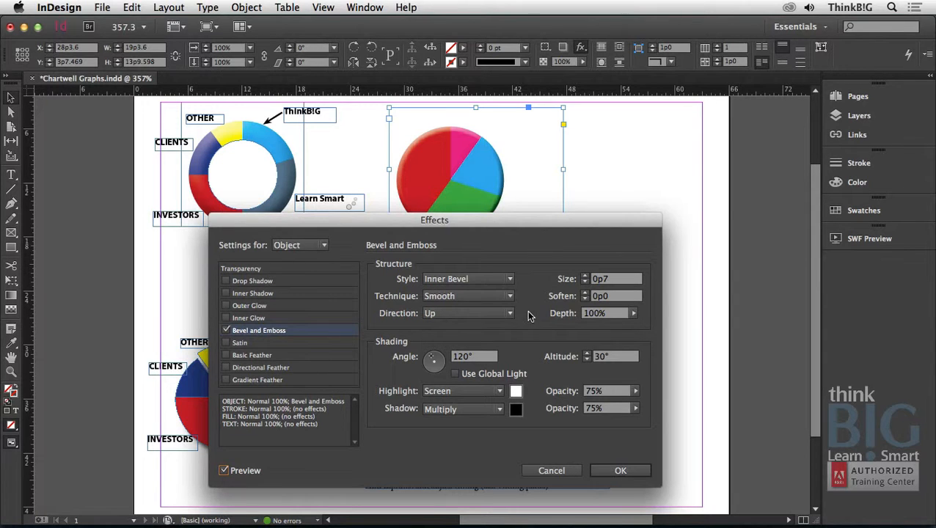
left_click(611, 473)
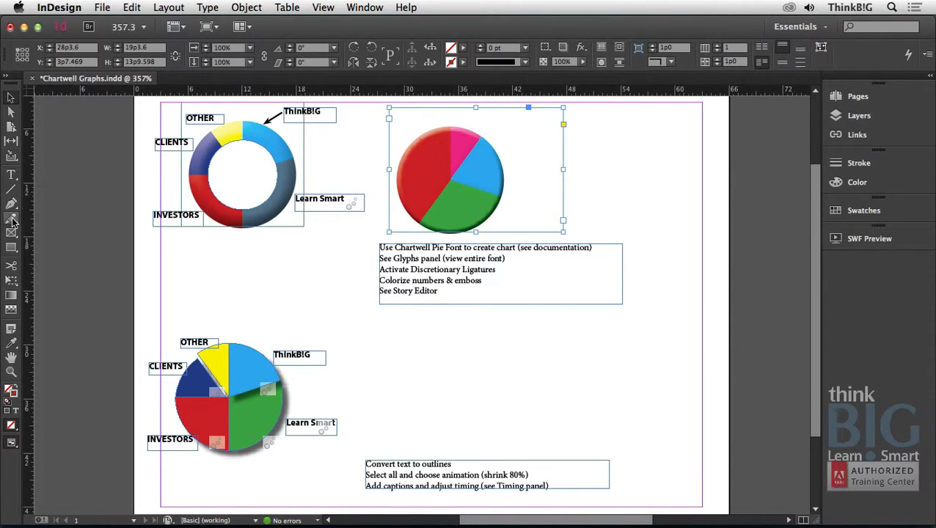
Draw a circle about 6p8 in diameter from the new pie chart's center and fill it with the [Paper] swatch.
left_click(13, 246)
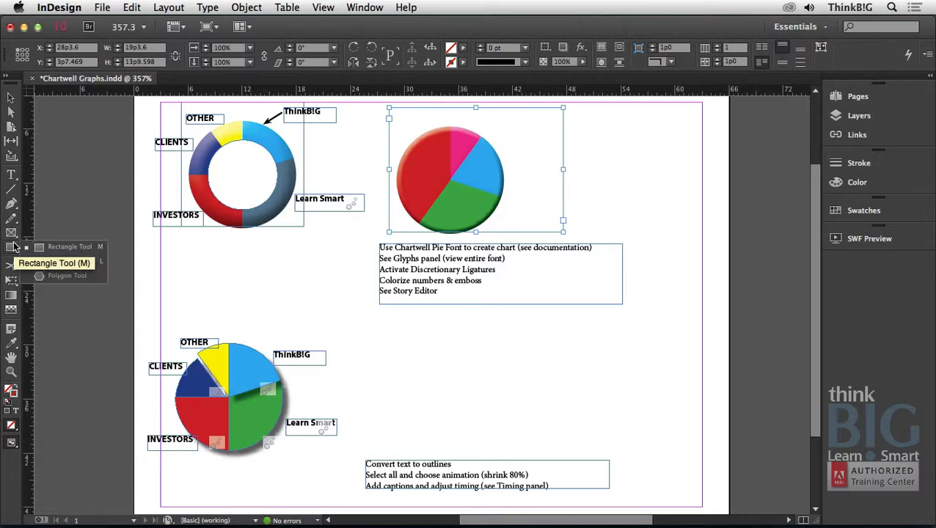
left_click_drag(13, 247, 59, 260)
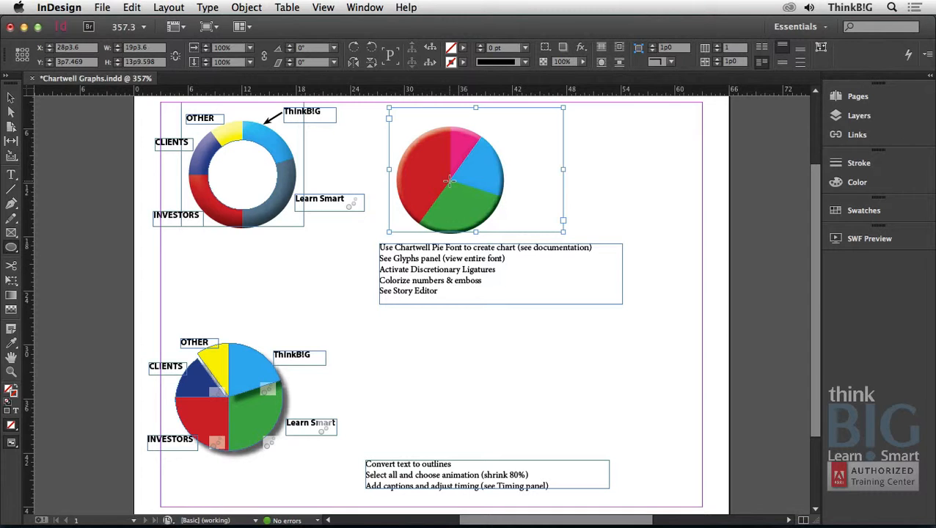
left_click_drag(449, 181, 420, 152)
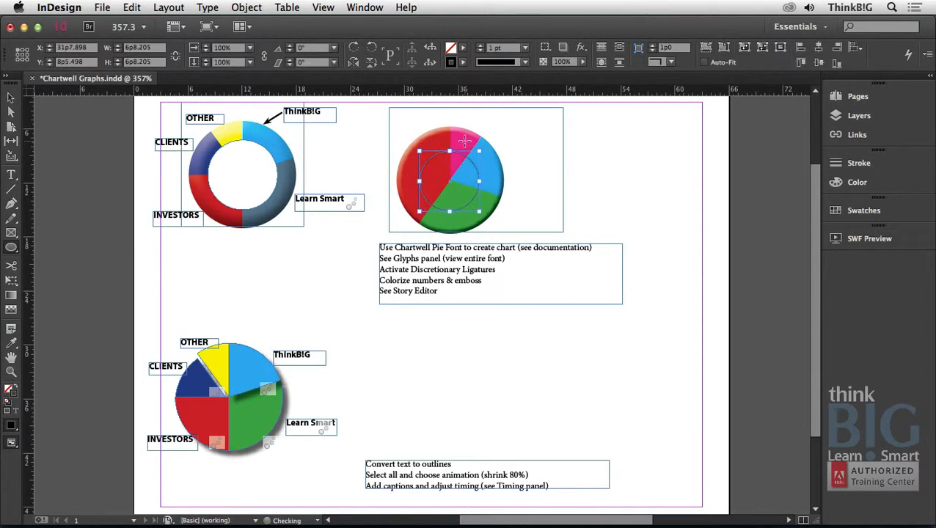
left_click(463, 48)
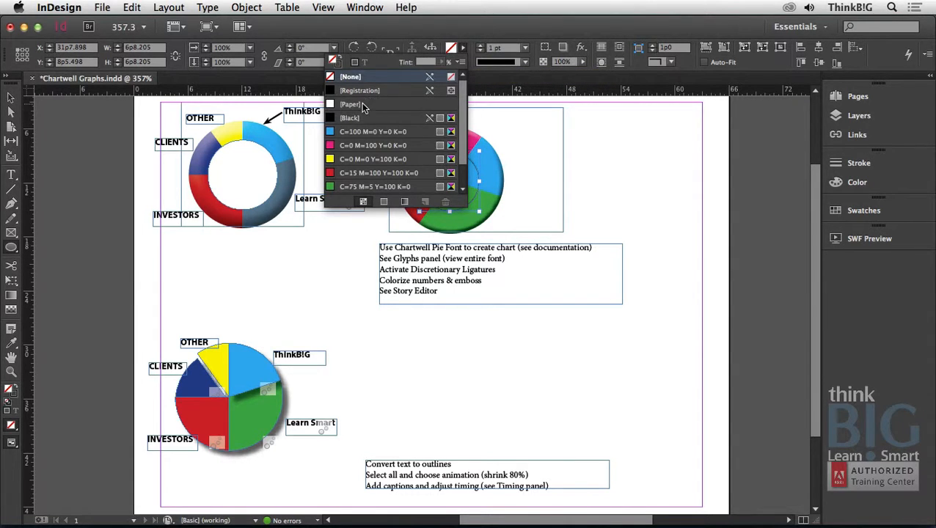
left_click(360, 104)
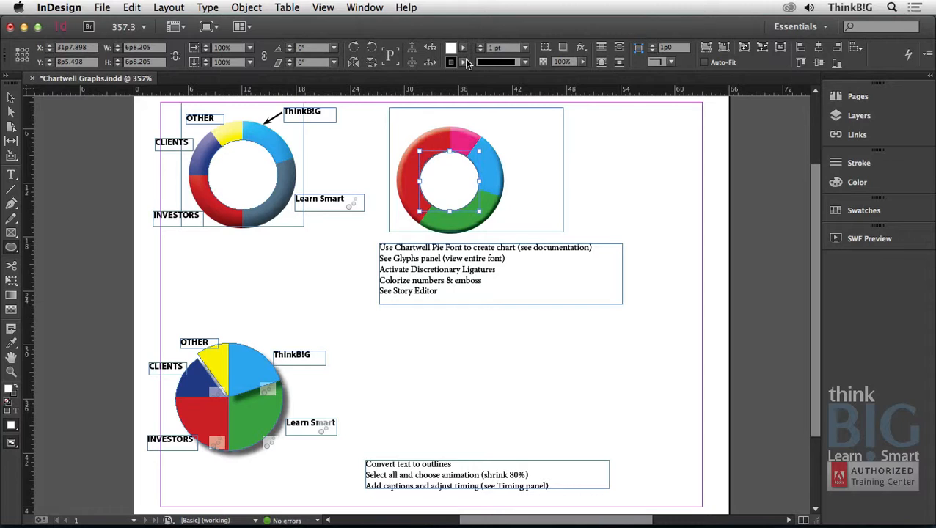
left_click(464, 63)
left_click(464, 33)
Duplicate the new pie chart's frame without the center circle, straight down above the "Convert text to outlines" notes.
left_click(11, 98)
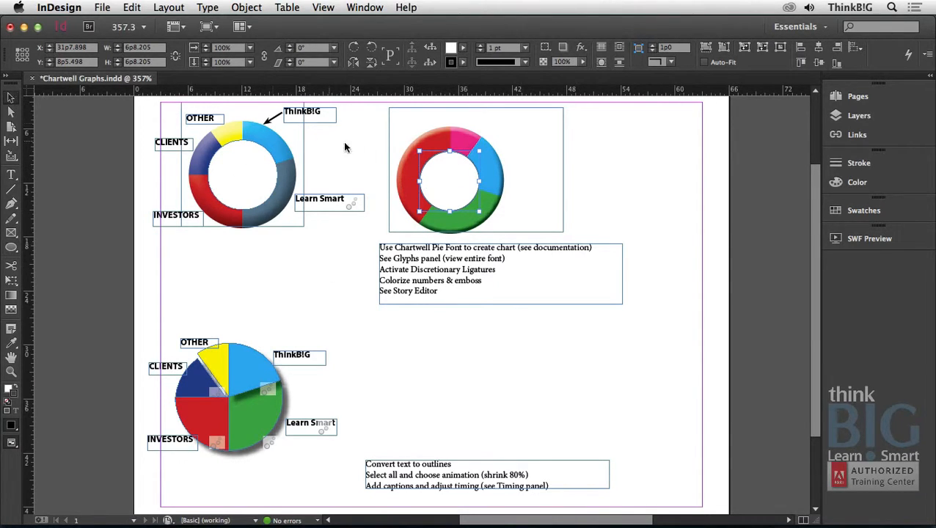
left_click(454, 137)
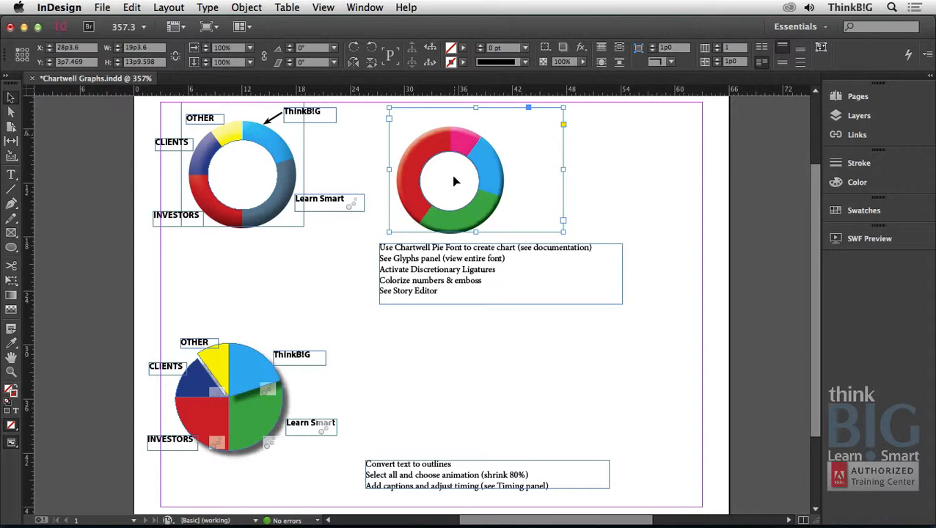
left_click_drag(455, 140, 455, 352)
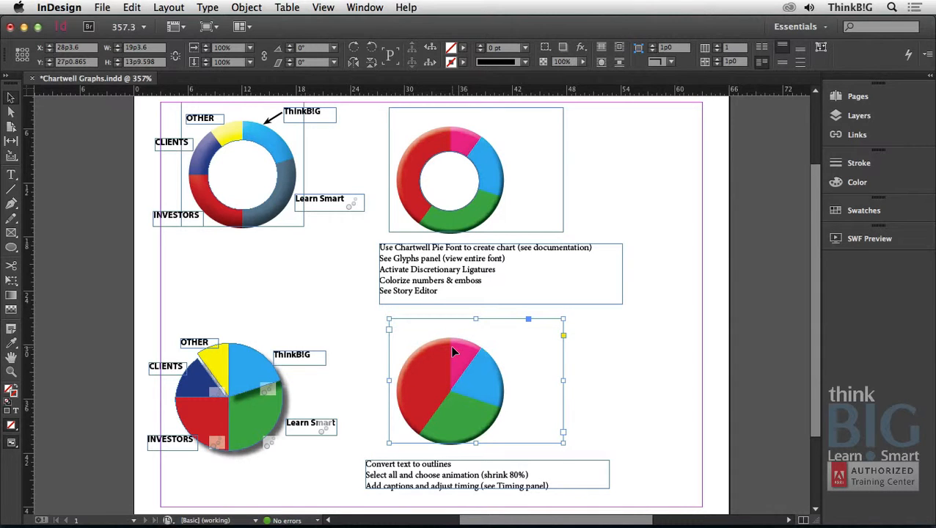
Convert the duplicated pie chart's text to outlines and select its blue slice individually.
left_click(205, 8)
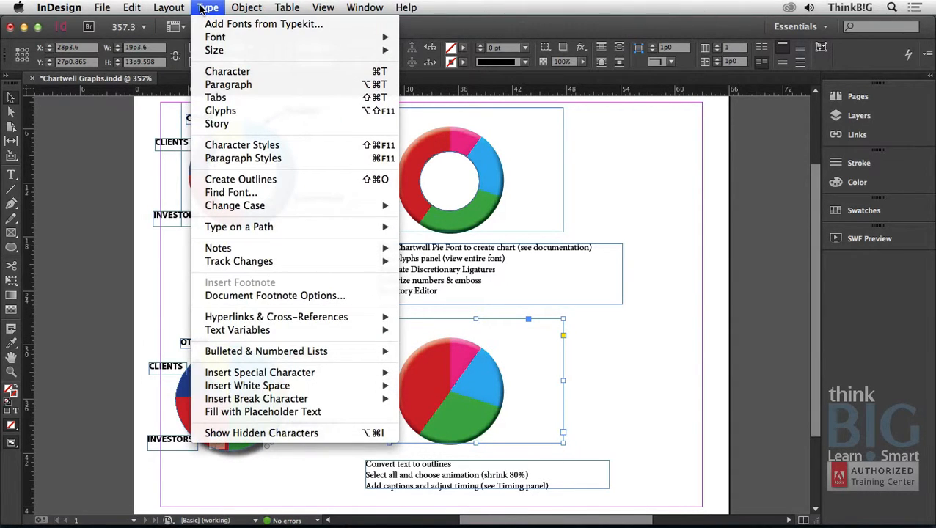
left_click(317, 179)
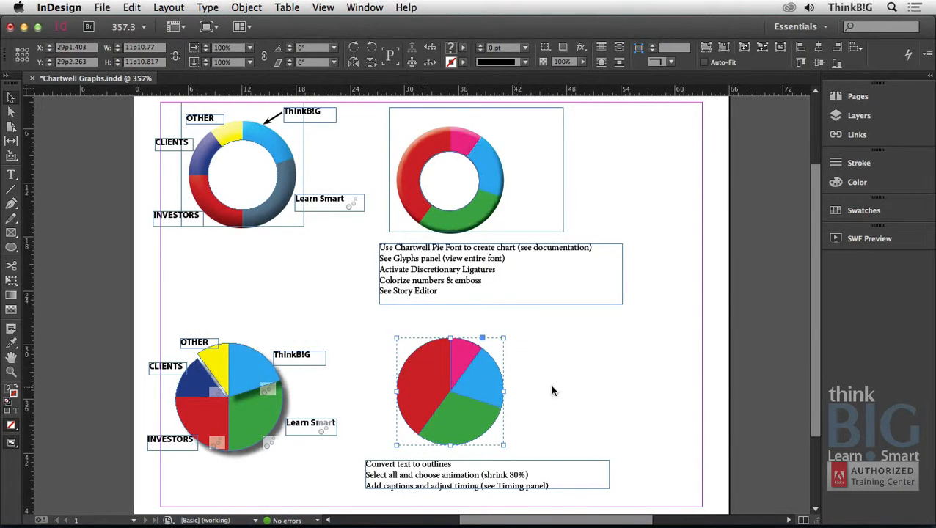
left_click(572, 387)
double_click(471, 386)
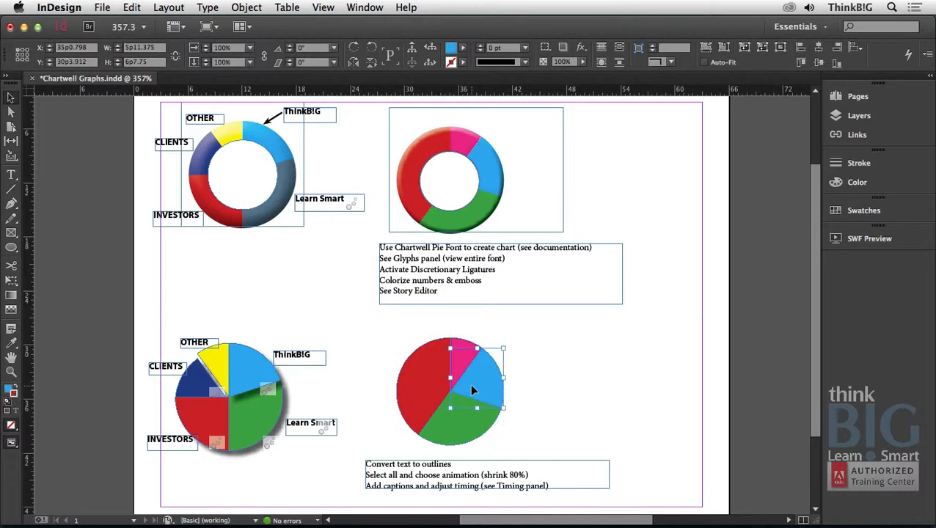
Select the blue slice of the existing exploded pie chart, play the page's animation in SWF Preview, and switch to Safari.
left_click(245, 376)
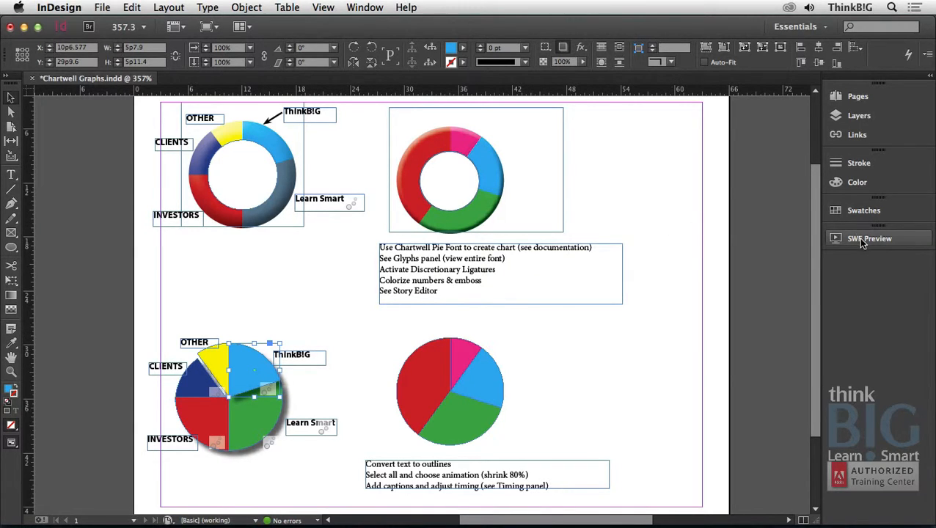
left_click(887, 241)
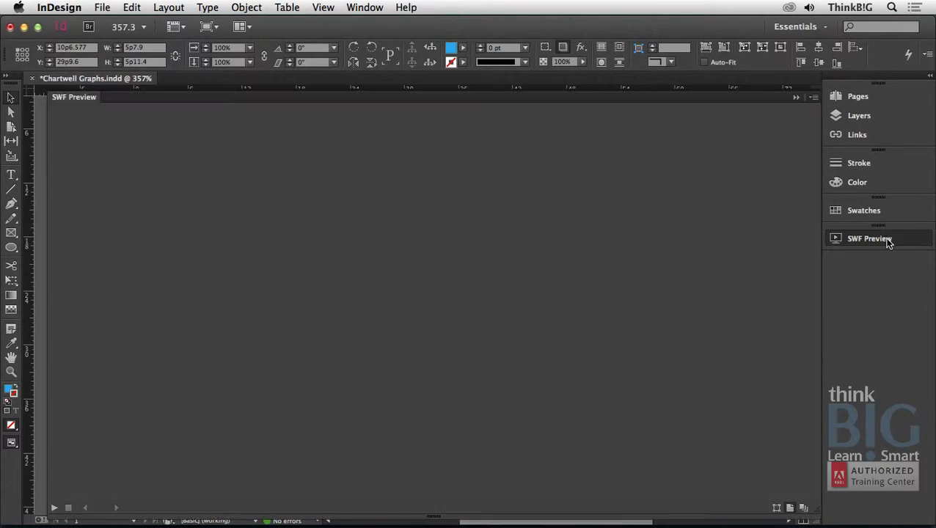
left_click(55, 508)
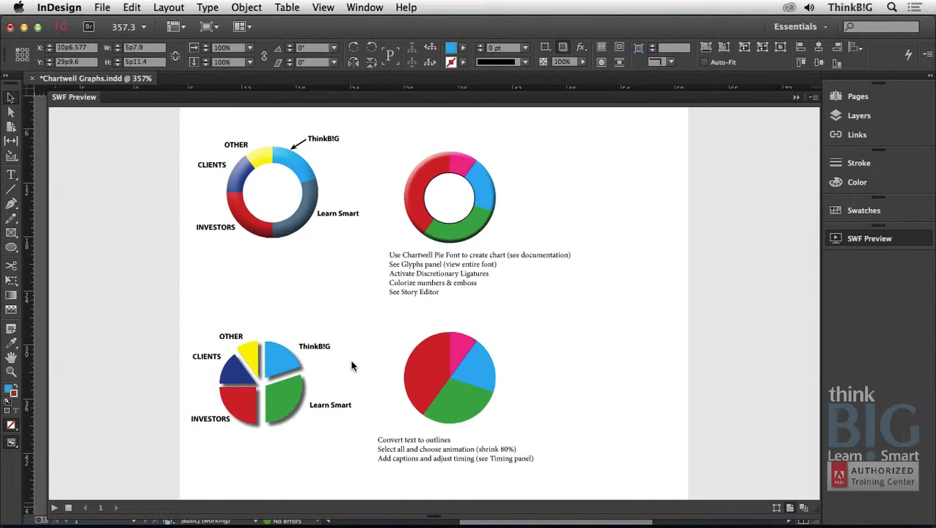
key("super+Tab")
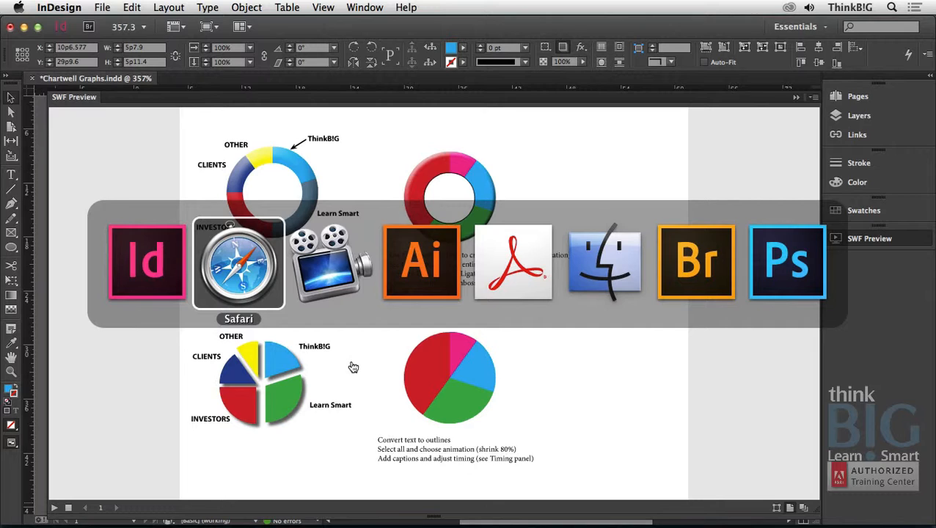